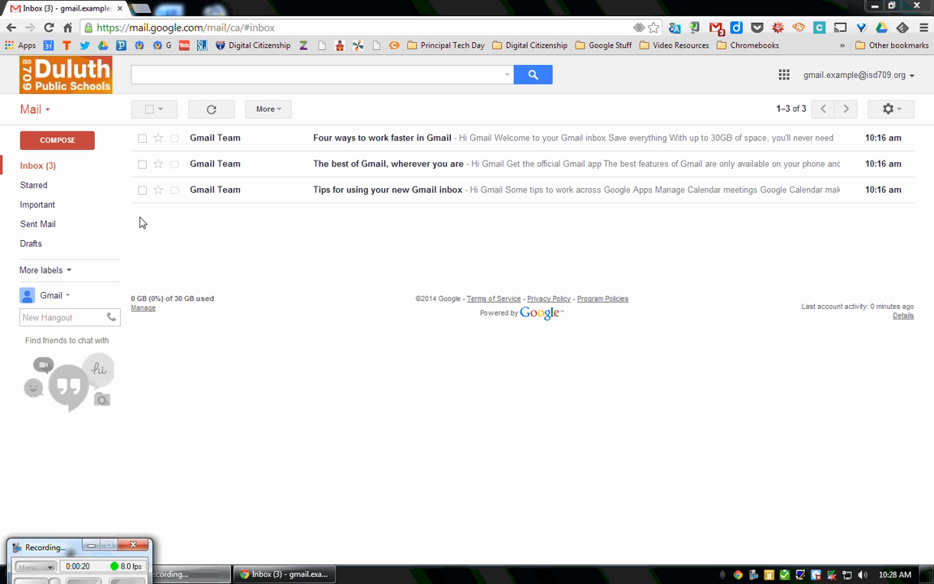
Start a new email and add the recipient's isd709.org address from the contact suggestions.
click(58, 142)
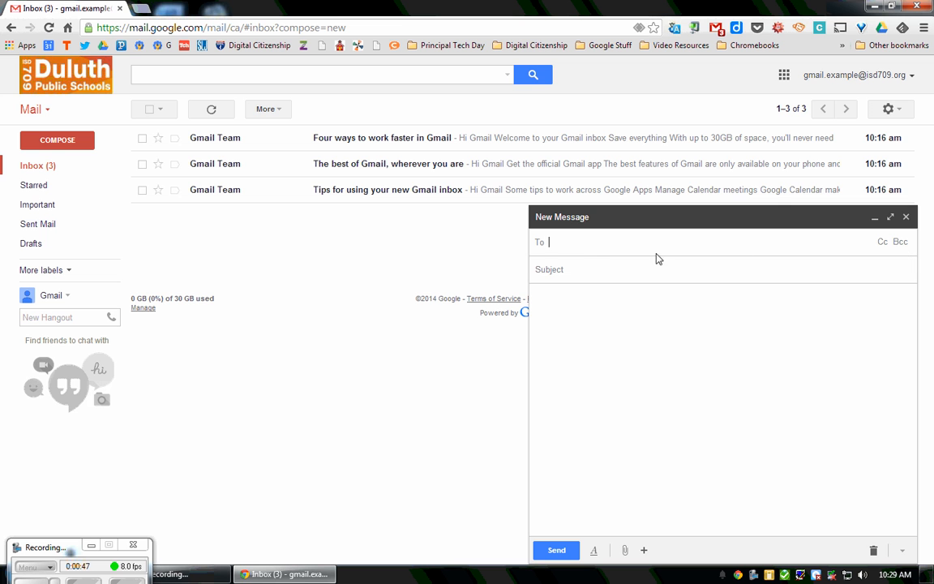
click(576, 269)
click(598, 242)
text(tam)
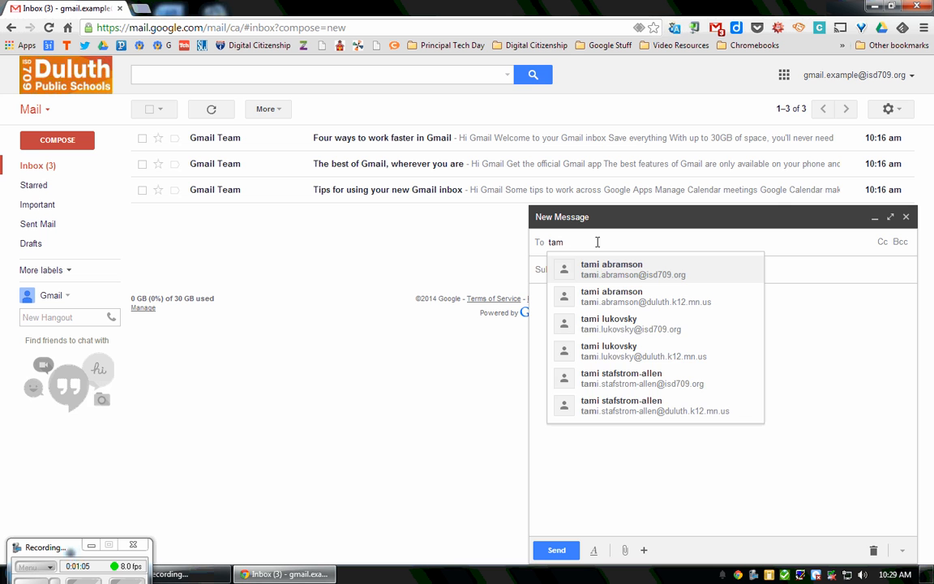
text( wil)
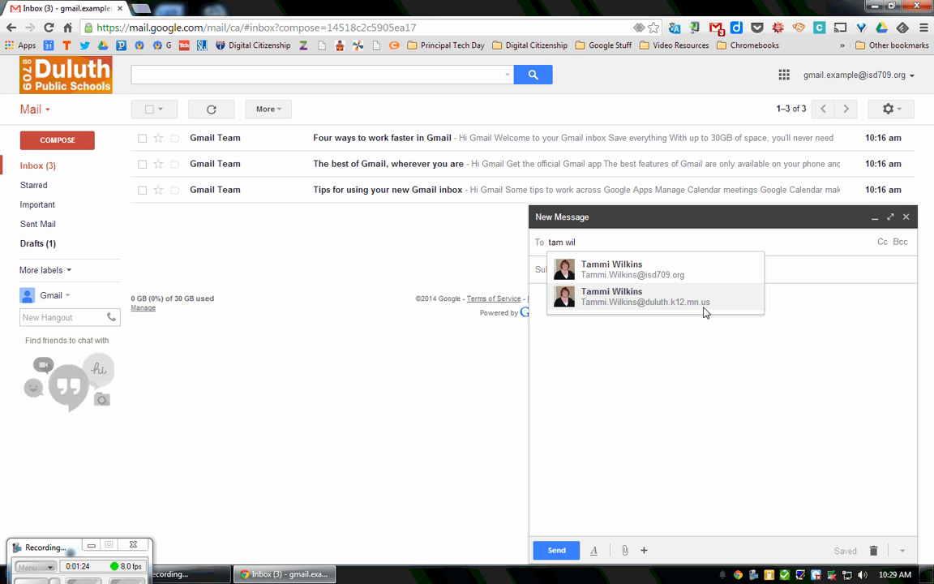
click(671, 274)
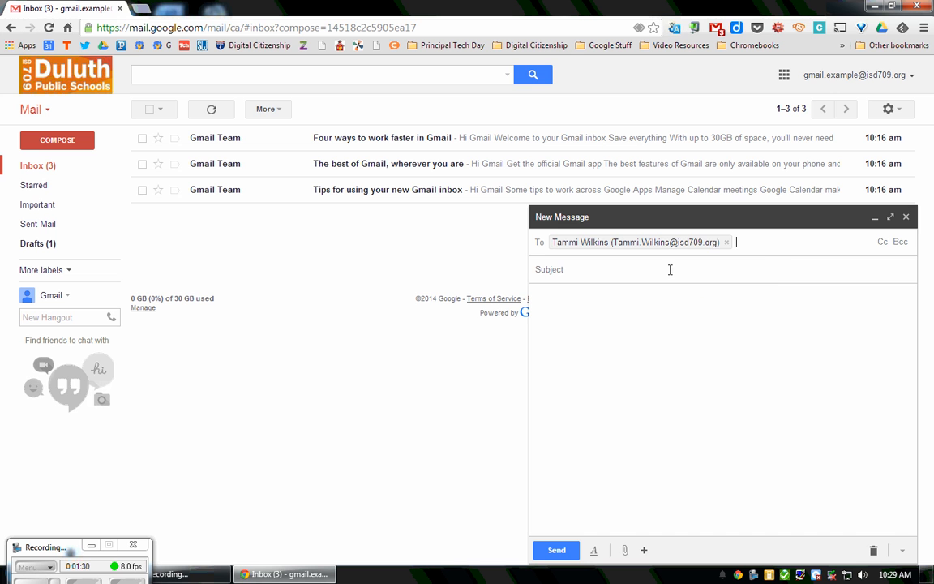
Enter the subject "Hello" and write "This is a practice email." as the message body.
click(590, 271)
text(He)
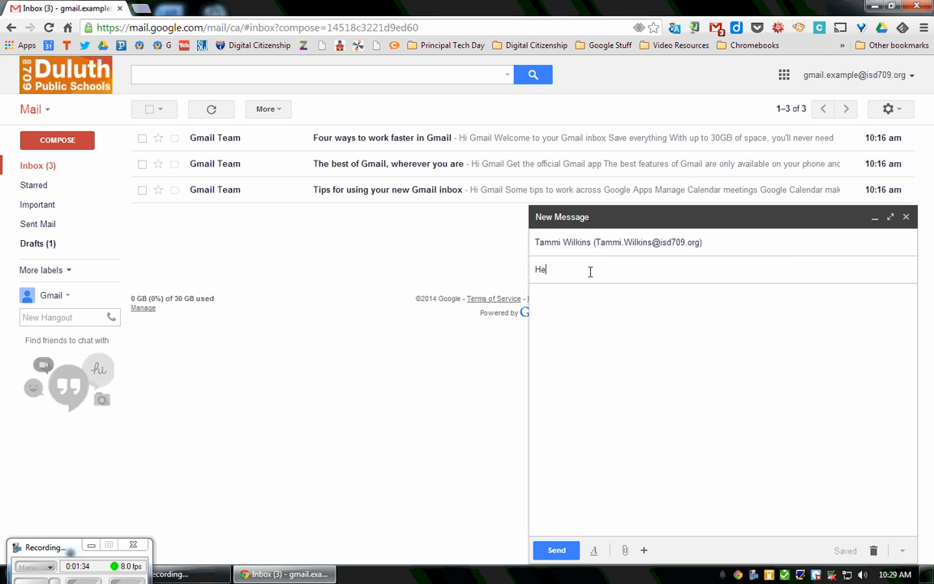
text(llo)
click(545, 297)
text(This is)
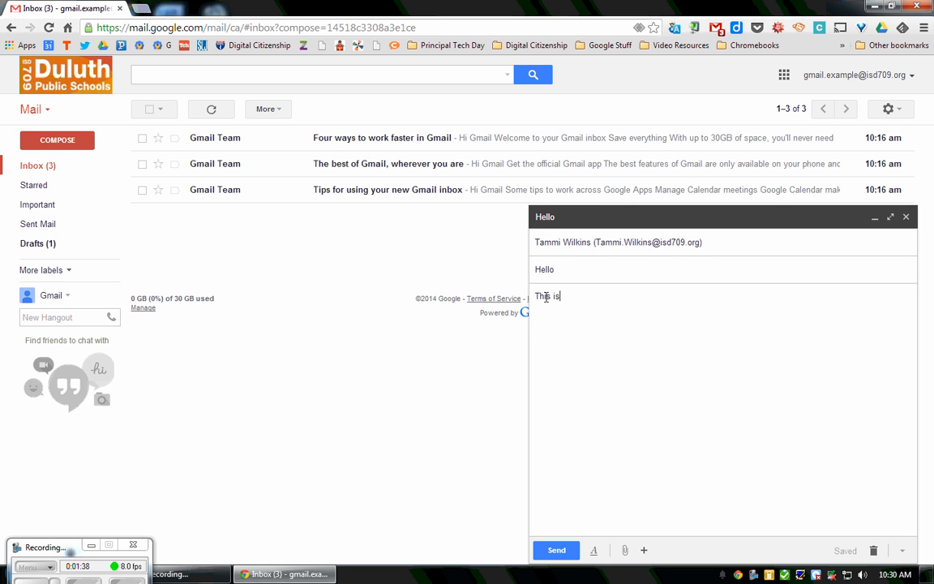
text( a practice email.)
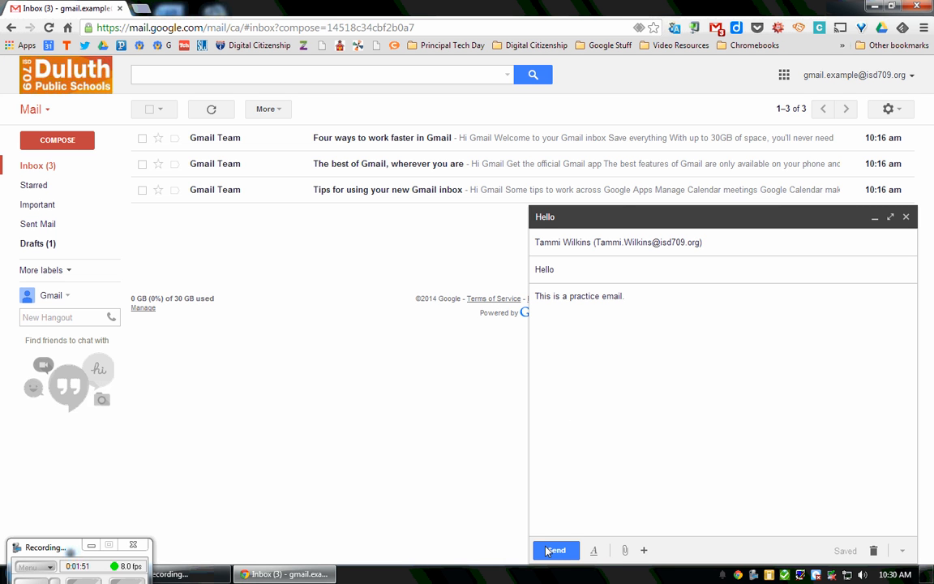
Show the formatting options and change the font of the whole body sentence to Georgia.
click(595, 550)
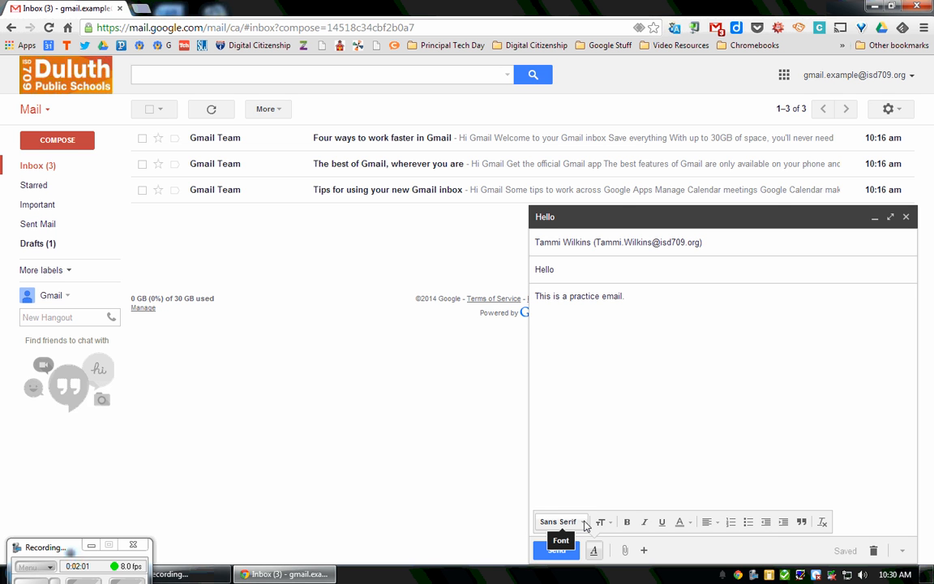
click(584, 523)
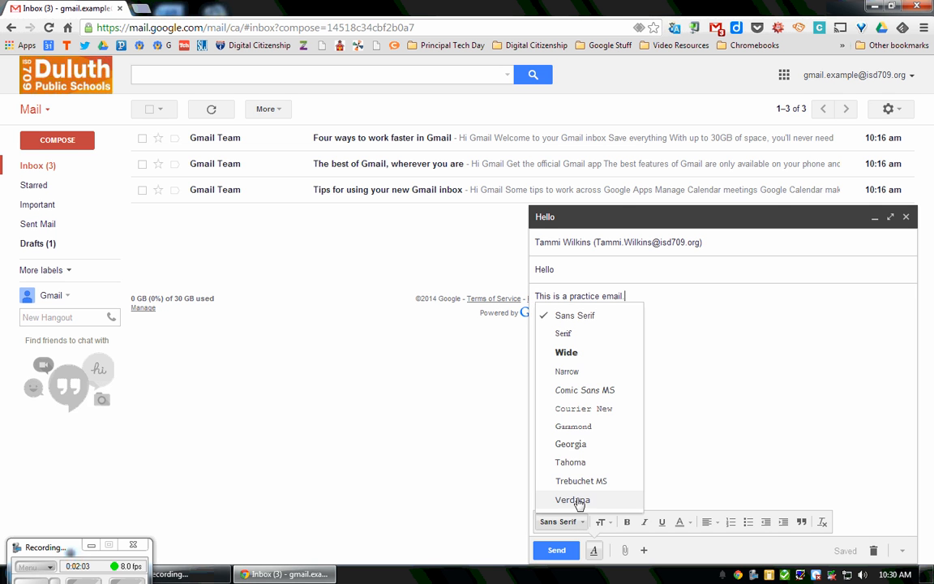
click(723, 394)
drag(628, 296, 532, 297)
click(580, 525)
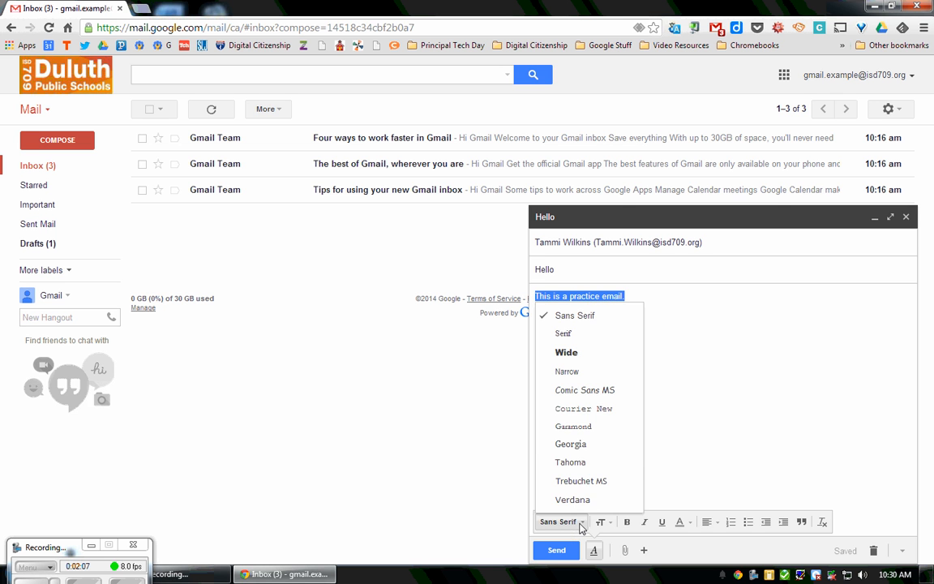
click(570, 440)
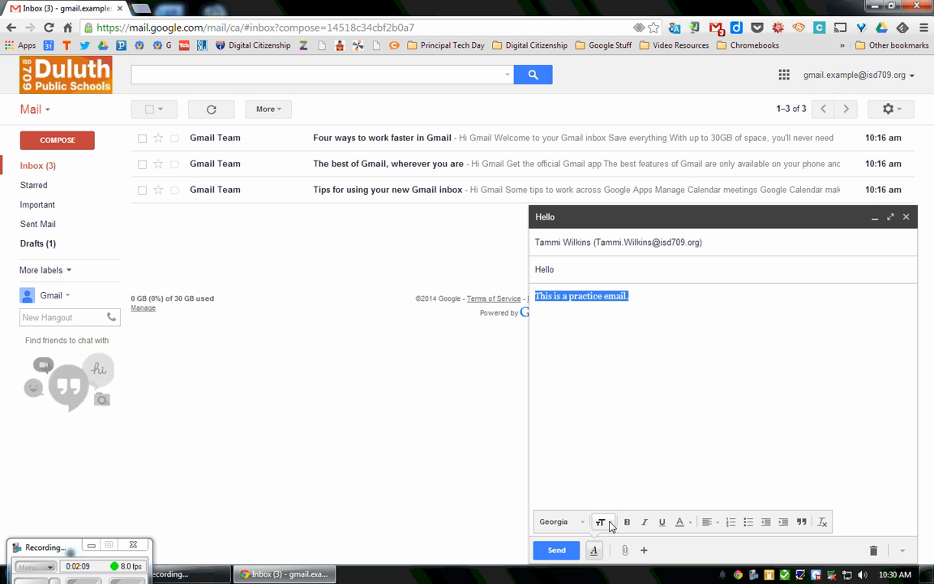
Format the selected body sentence with a larger text size, bold and a bright blue text color, and hide the formatting options.
click(601, 522)
click(623, 463)
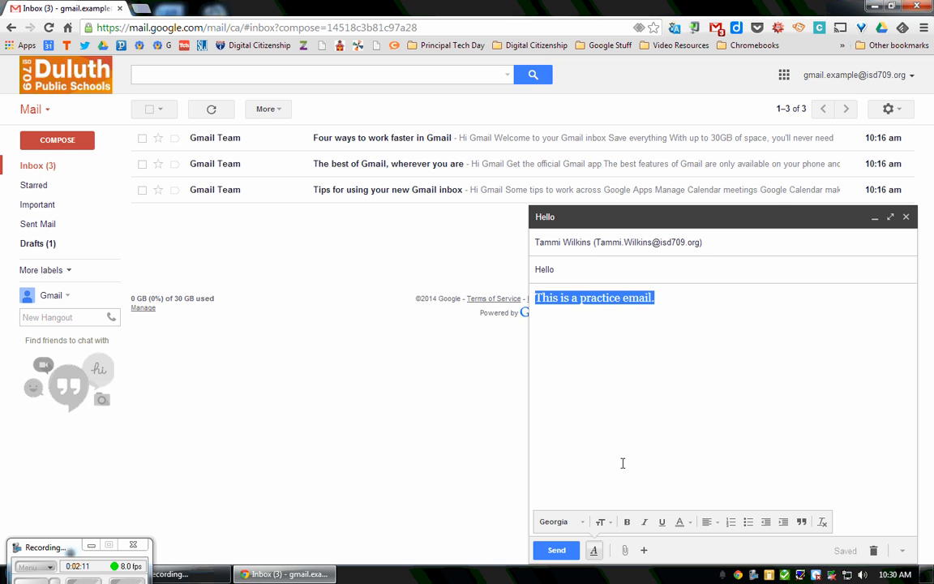
click(626, 524)
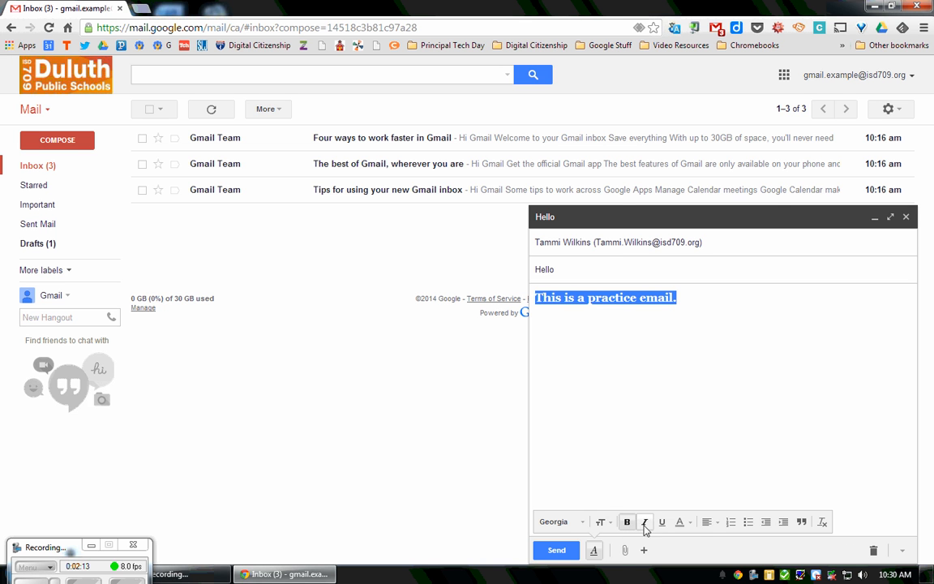
click(689, 525)
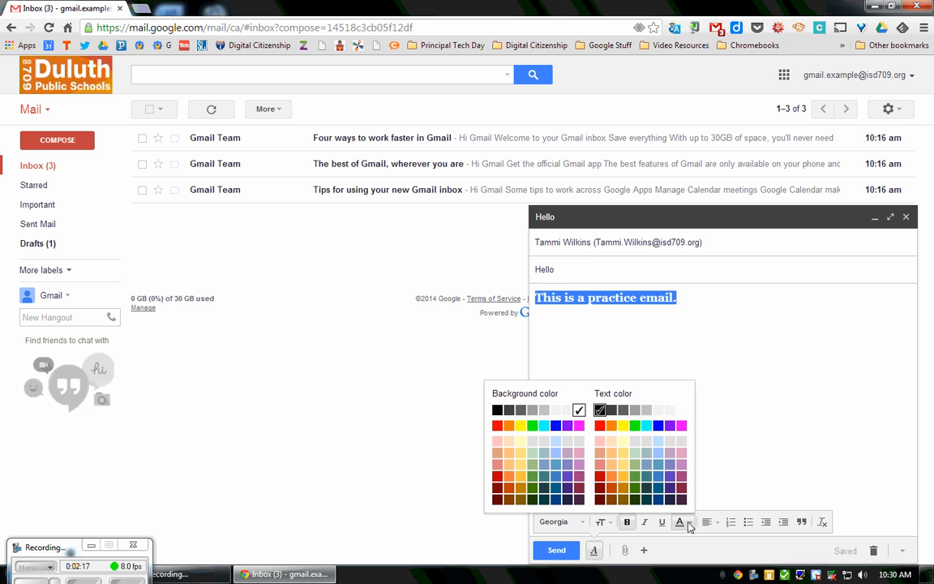
click(660, 427)
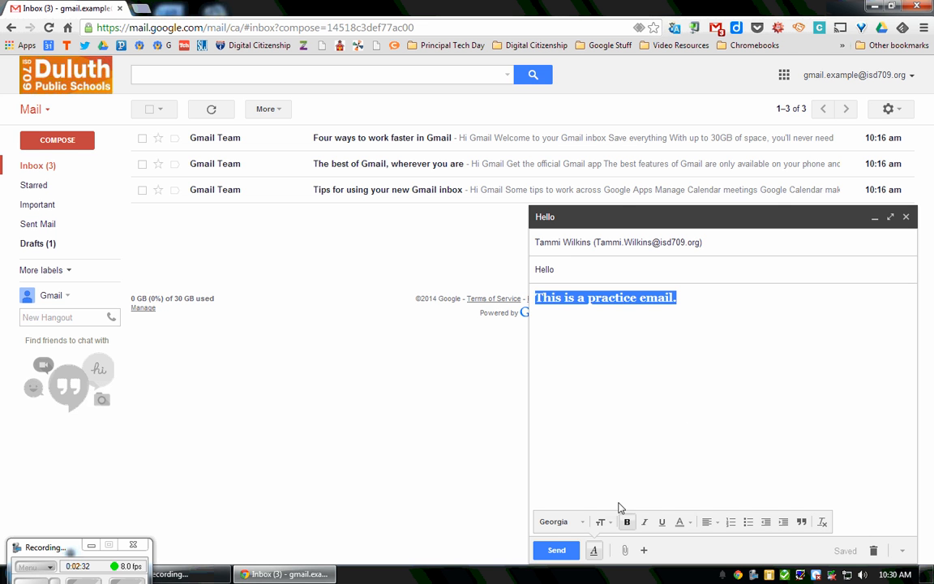
click(595, 552)
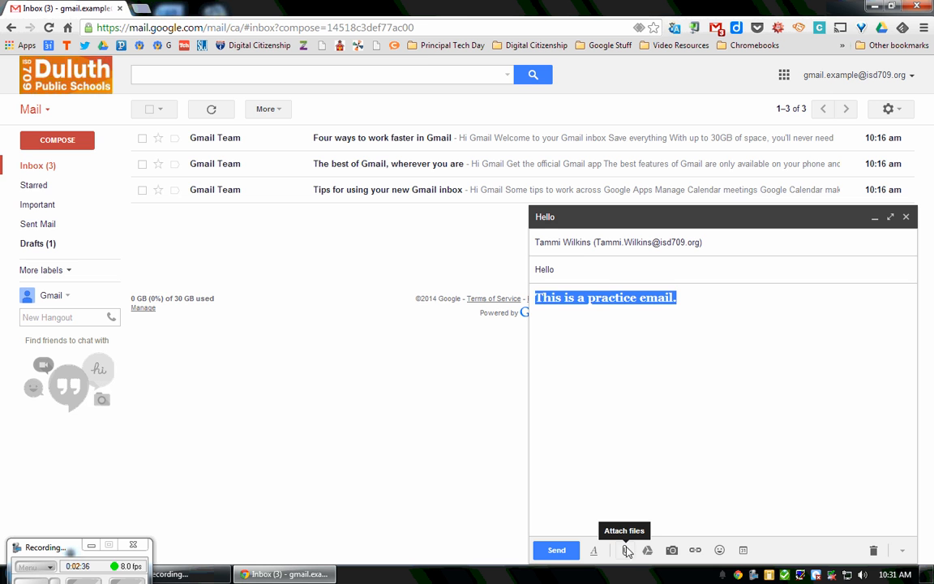
View the file attachment browser and the emoji picker, closing each without adding anything to the message.
click(626, 552)
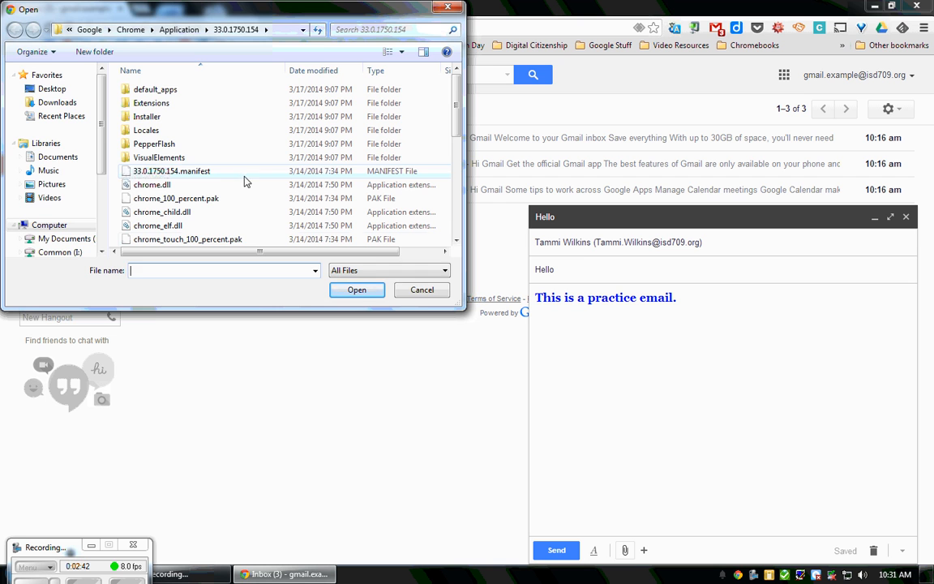
click(423, 291)
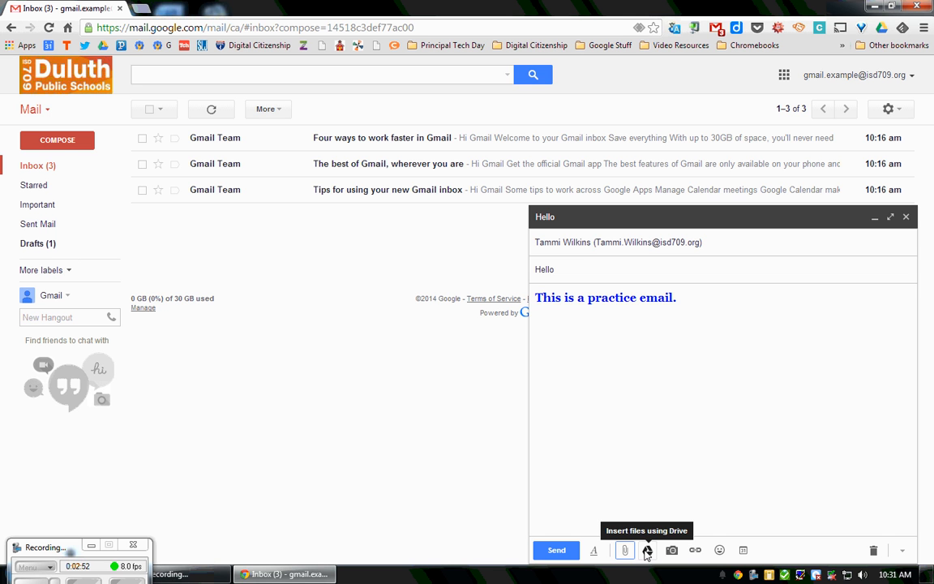
click(720, 550)
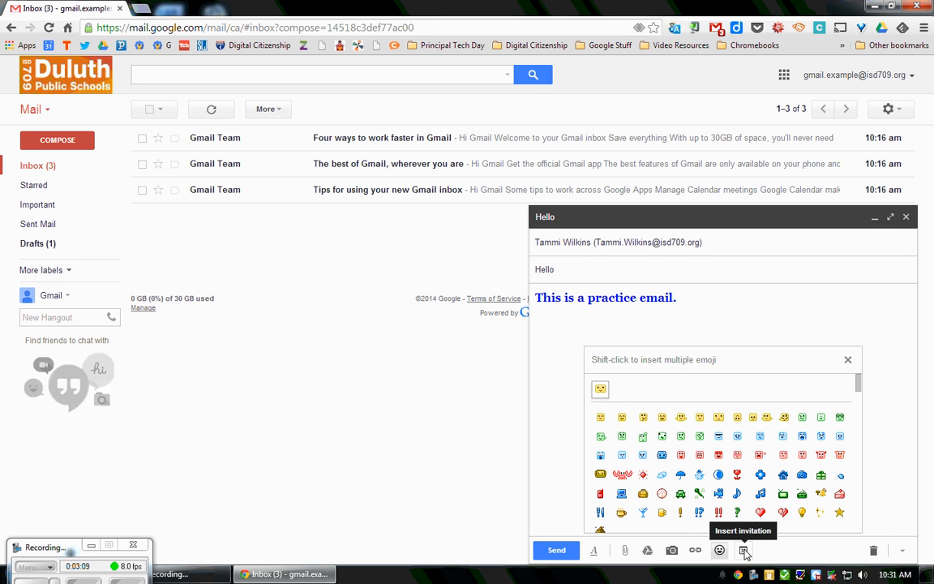
click(847, 359)
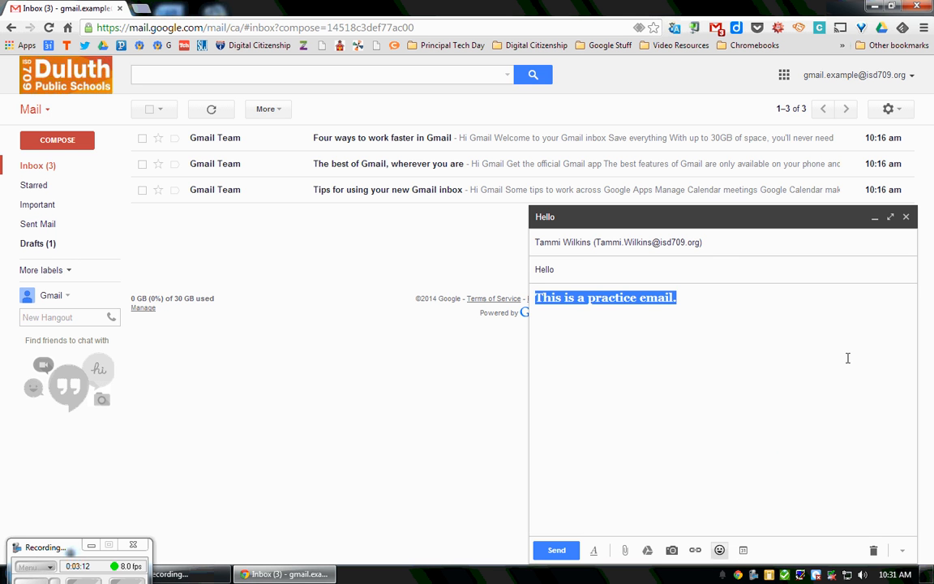
Deselect the body text and discard the draft message.
click(793, 314)
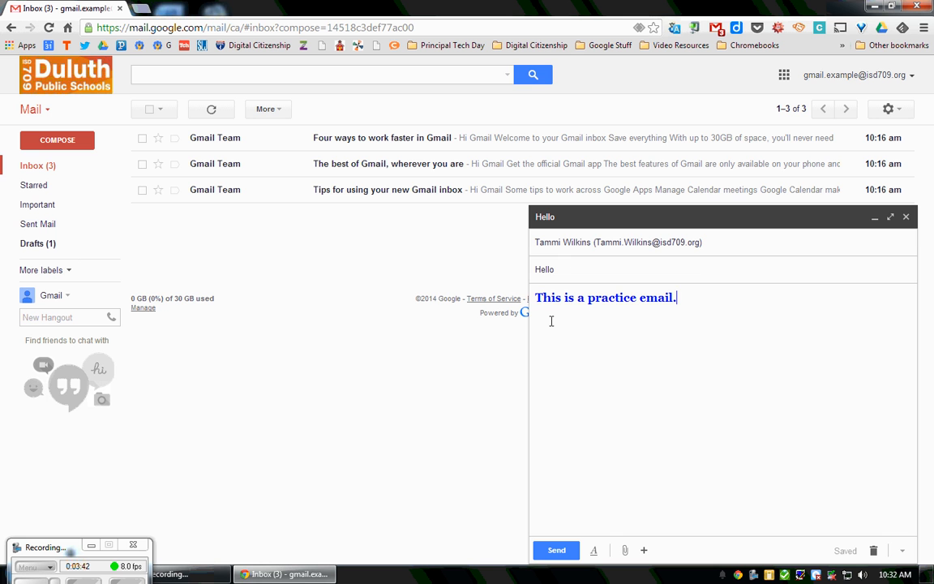
click(874, 551)
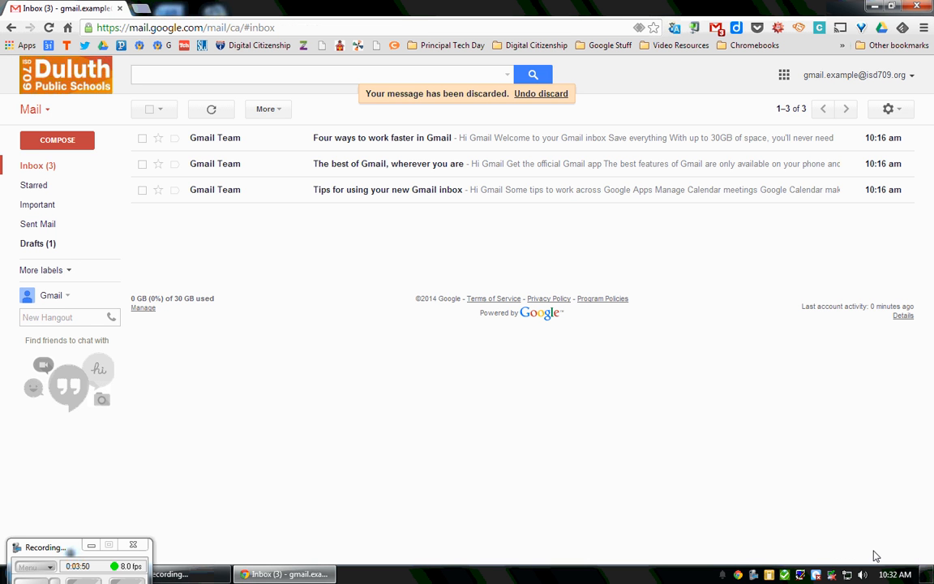